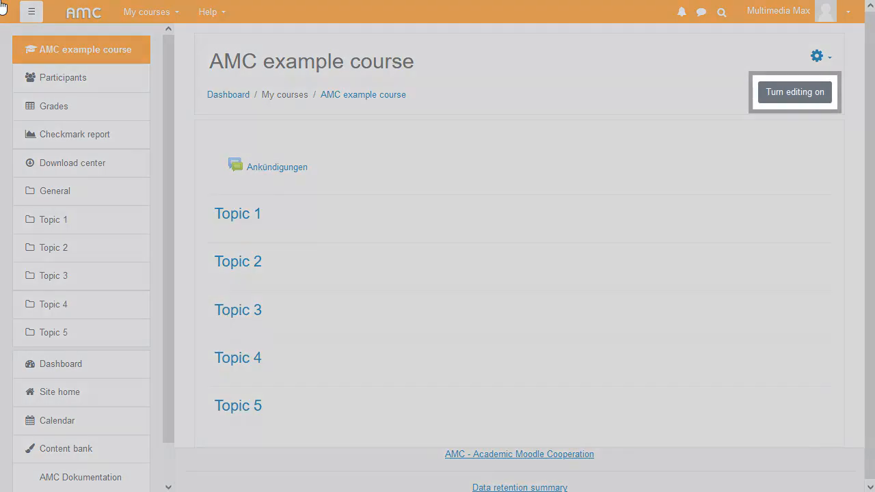
- Enable course editing and start adding a Checkmark activity to Topic 1
left_click(776, 98)
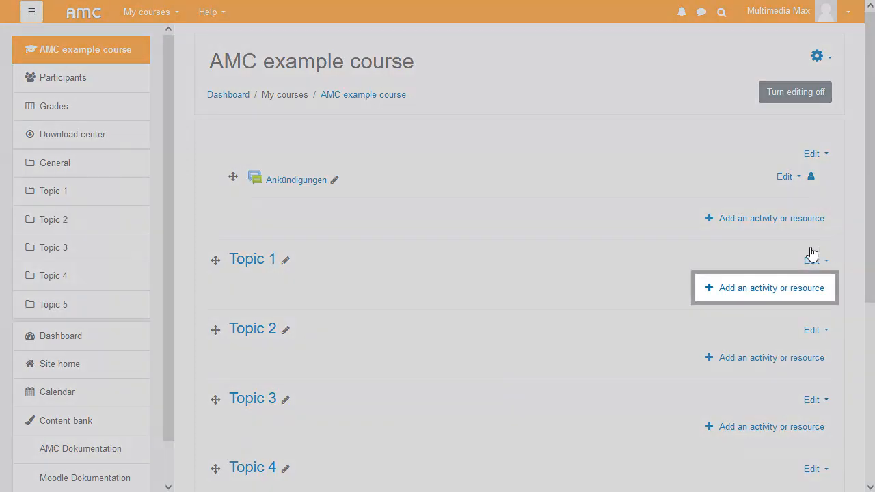
left_click(749, 292)
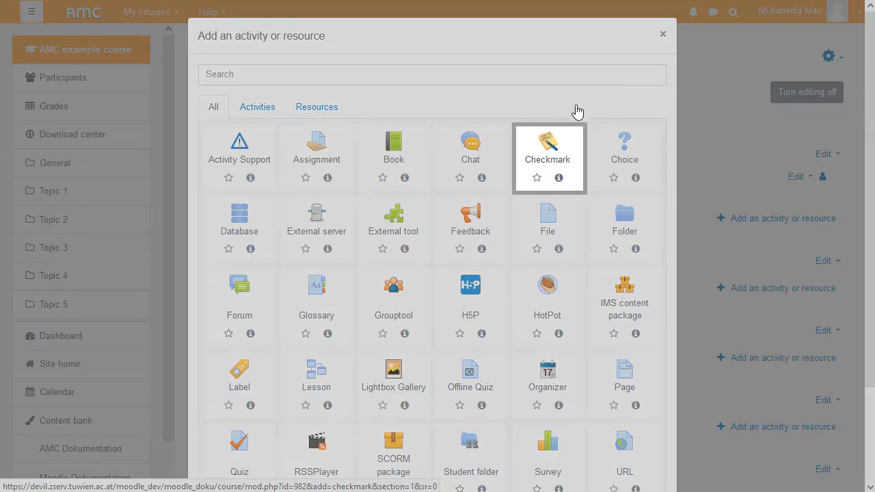
left_click(550, 148)
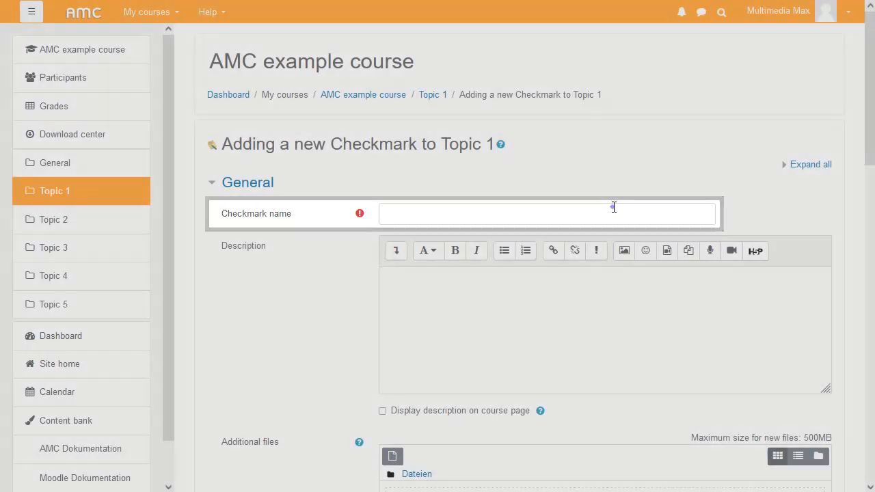
- Name the Checkmark "Exercise 1" and enter the description "Please tick all your prepared exercise examples!"
left_click(613, 207)
type("Exercise 1")
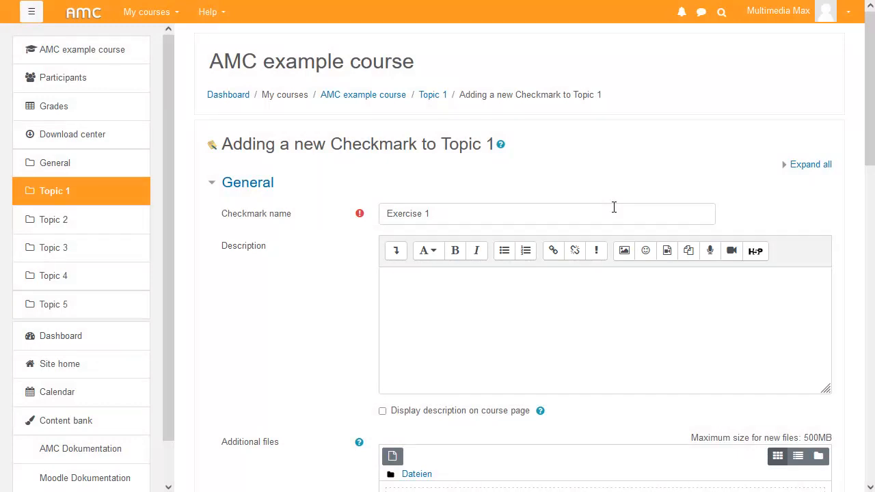
left_click(552, 314)
type("Please tick all your prepared exercise examples!")
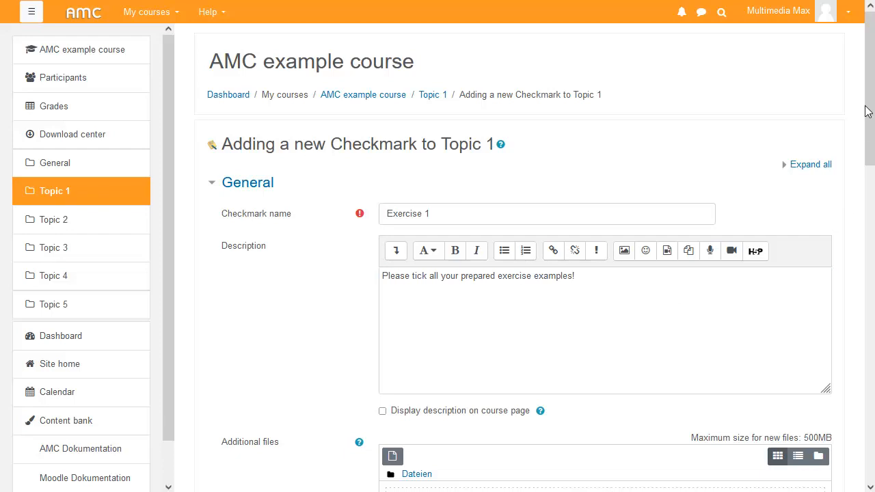
- Expand the additional options of the Checkmark settings section, including individual prefix and individual naming/grading
left_click_drag(867, 111, 867, 280)
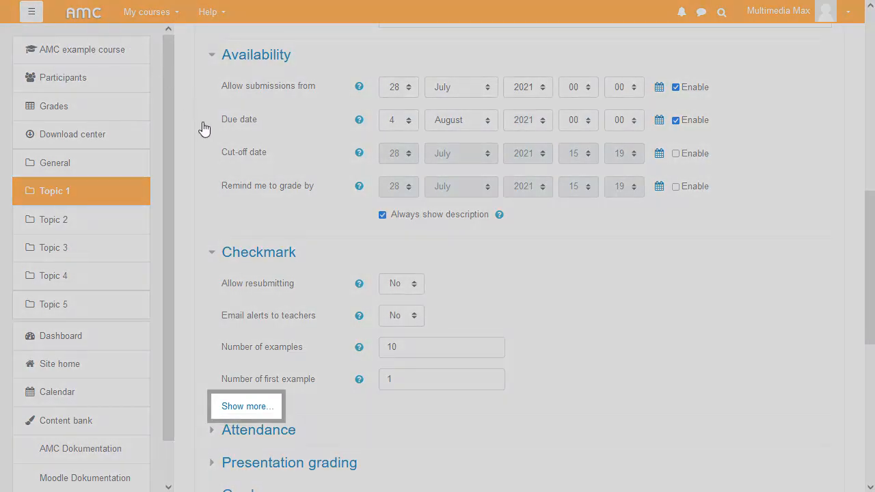
left_click(254, 410)
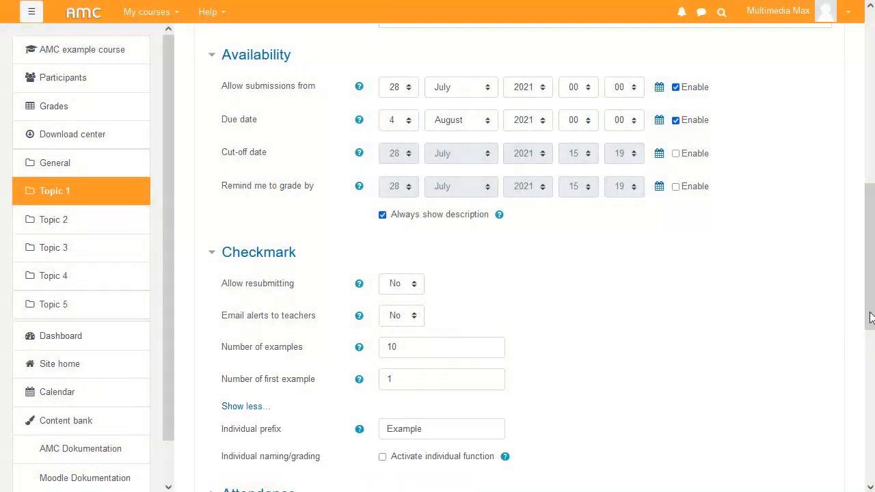
scroll(866, 273, "down", 3)
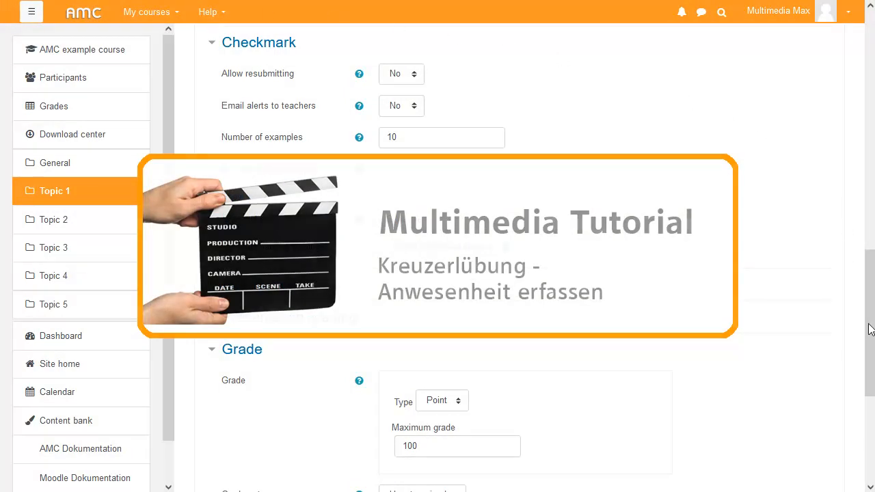
- Set the maximum grade to 10, and save and display the Exercise 1 activity
left_click_drag(870, 329, 865, 414)
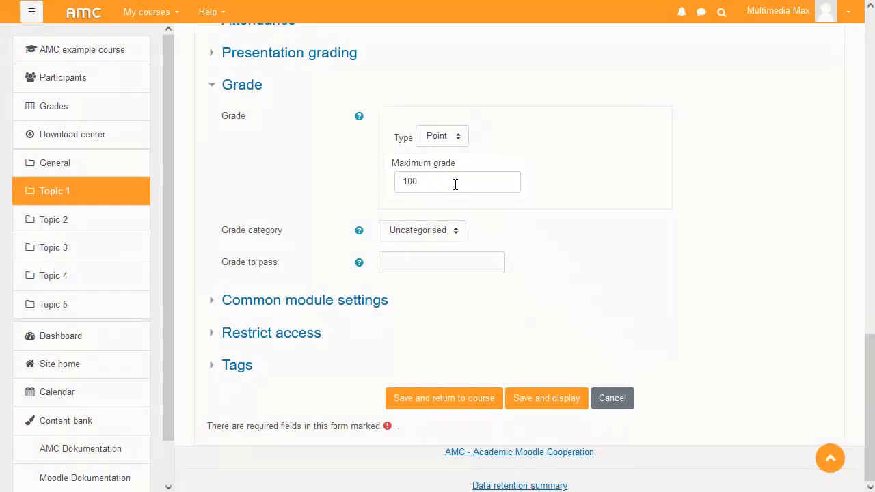
left_click(455, 183)
key("BackSpace")
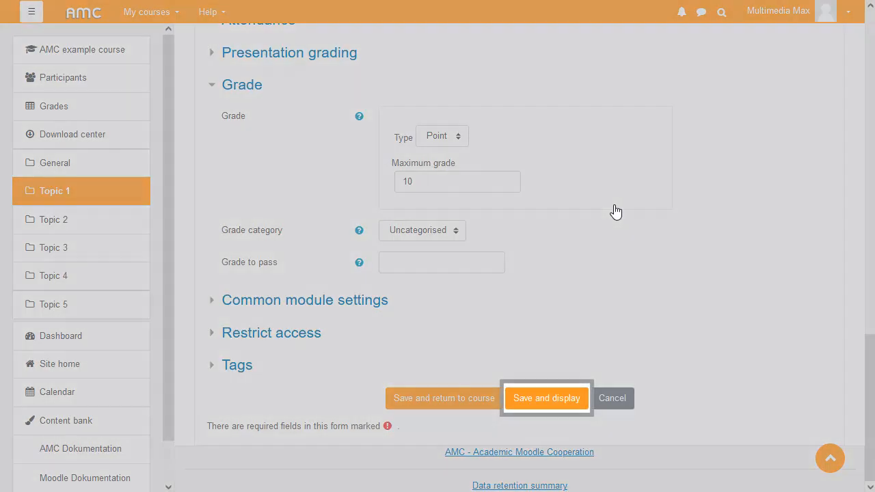
left_click(567, 397)
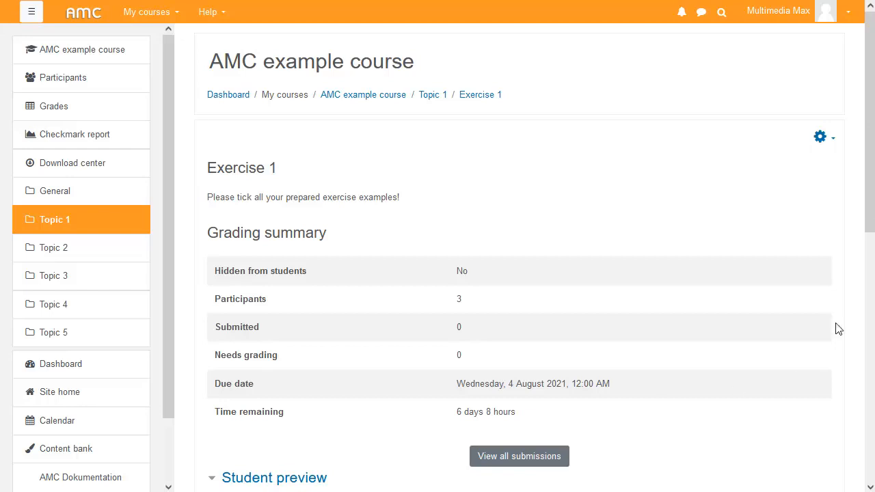
- Review the student preview of Exercise 1 and open the activity's administration options
left_click_drag(870, 221, 871, 411)
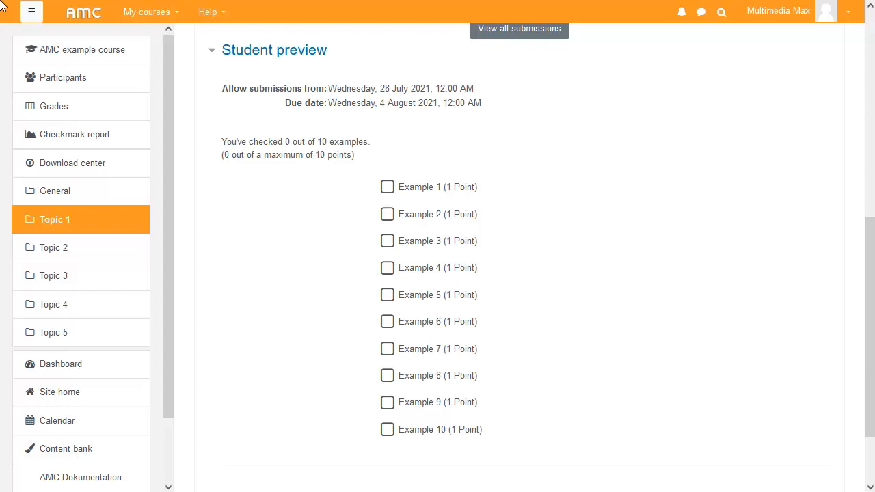
left_click_drag(869, 247, 869, 27)
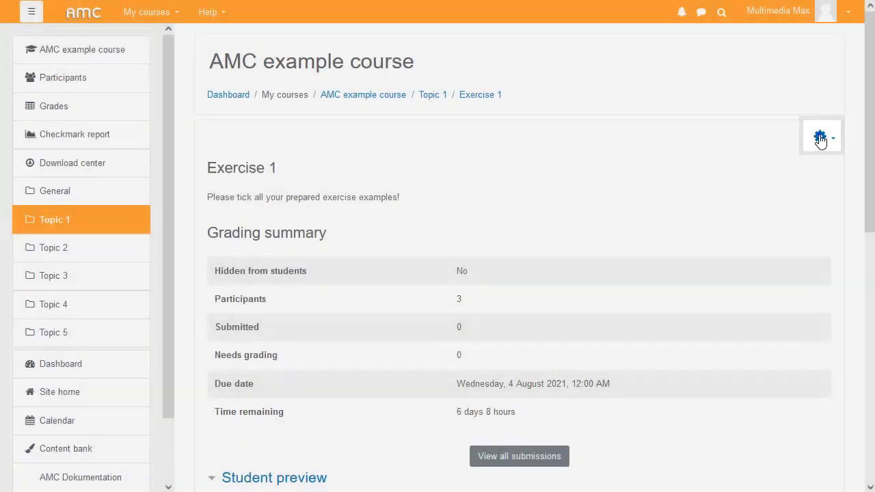
left_click(819, 137)
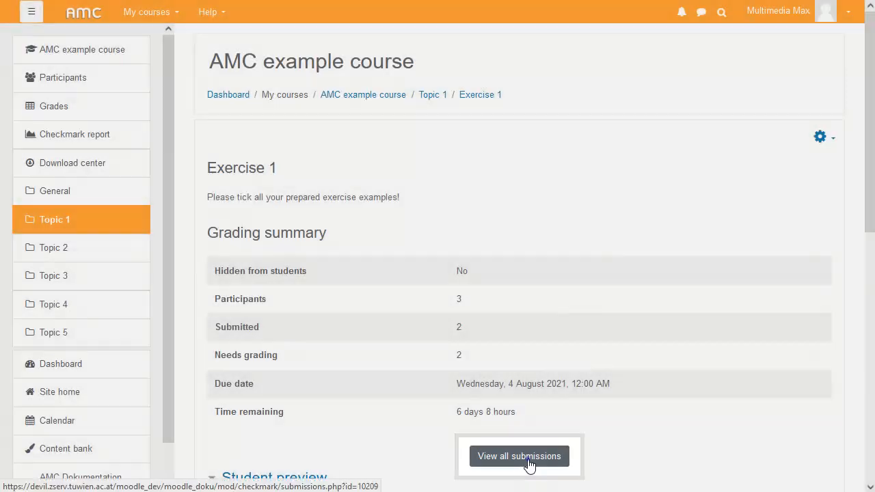
- Open all submissions of Exercise 1 and automatically grade the submitted ones
left_click(531, 459)
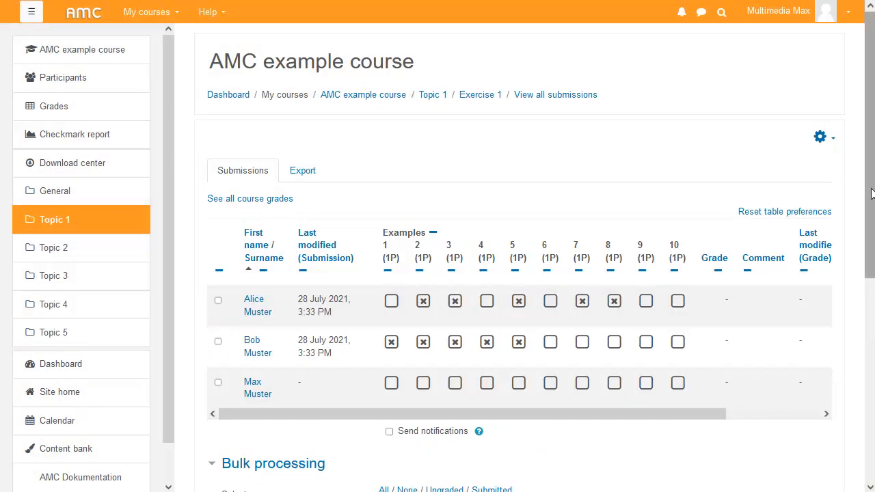
scroll(871, 193, "down", 2)
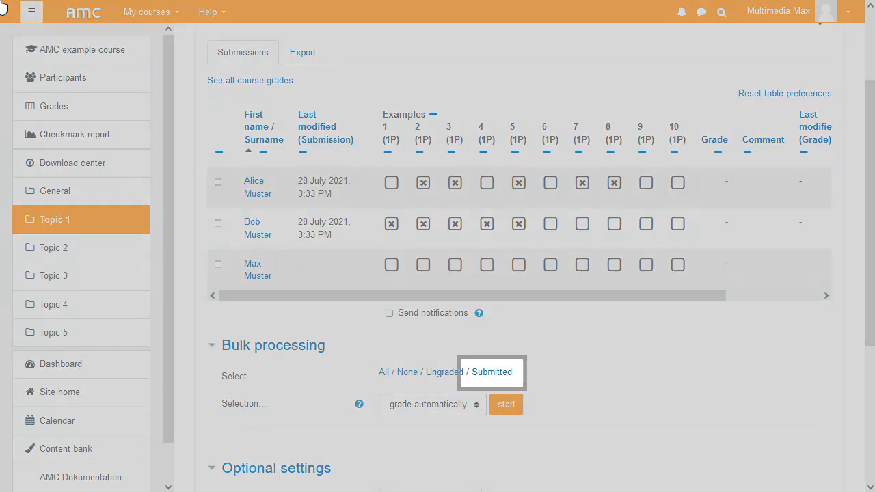
left_click(492, 375)
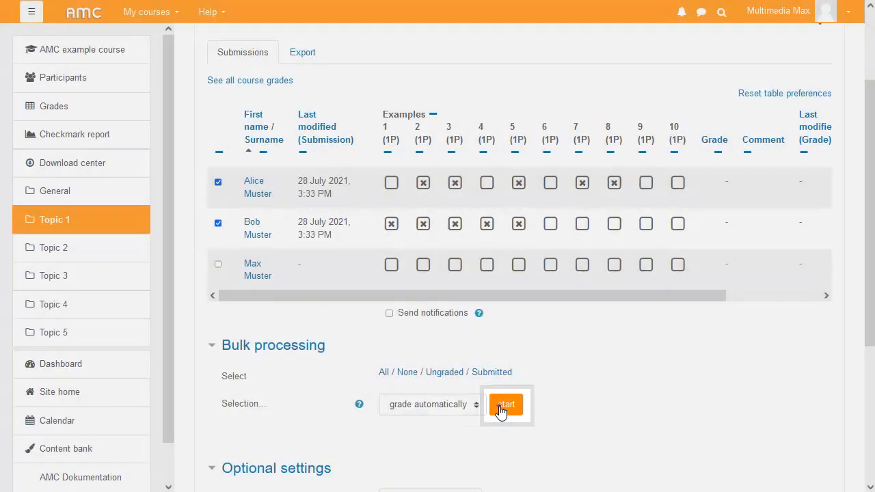
left_click(504, 405)
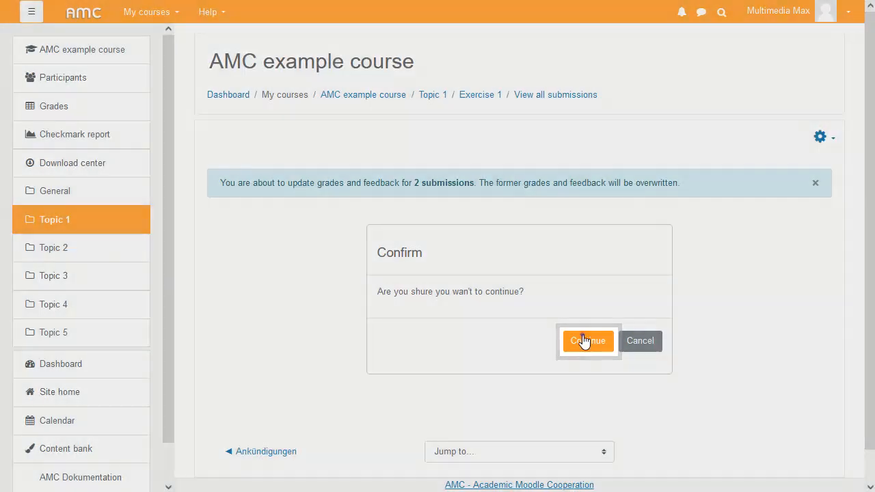
left_click(581, 339)
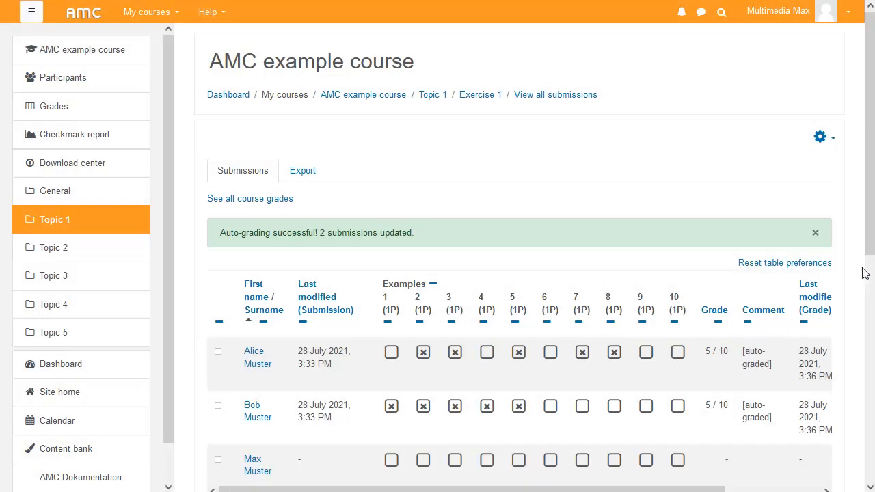
- Review the grades and comments in the submissions table after the automatic grading
scroll(864, 267, "down", 3)
scroll(864, 268, "down", 2)
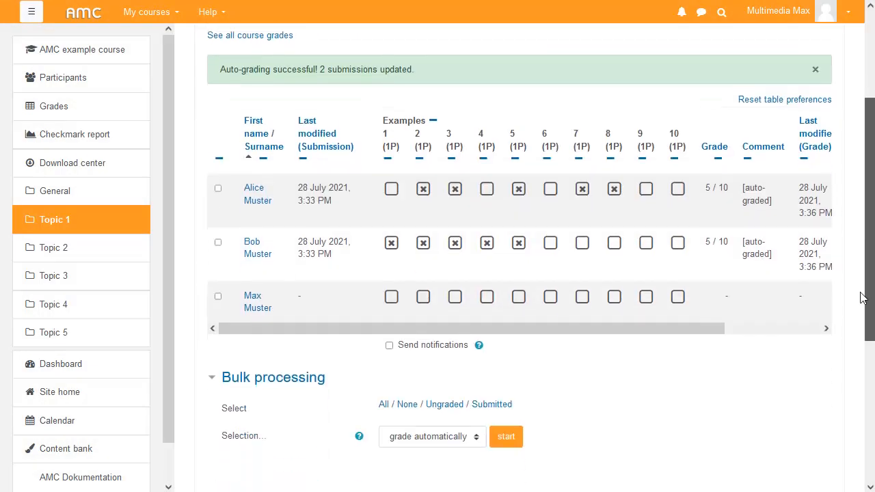
scroll(843, 335, "right", 3)
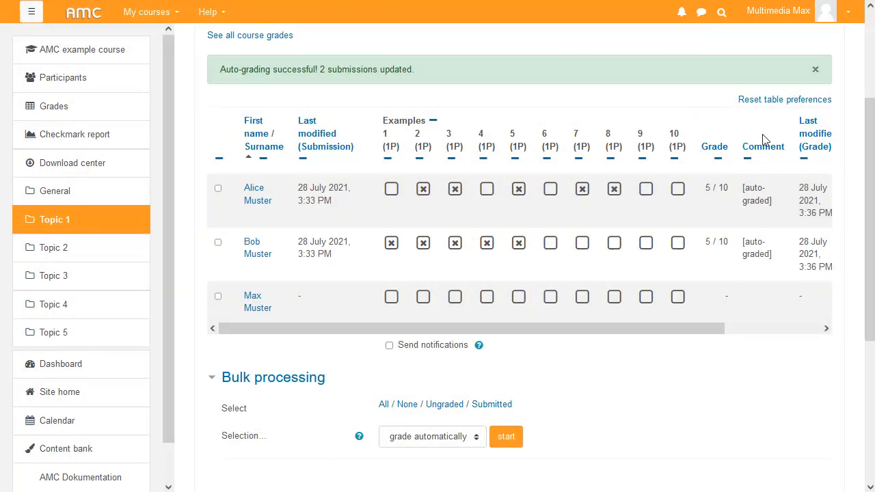
left_click_drag(869, 324, 869, 259)
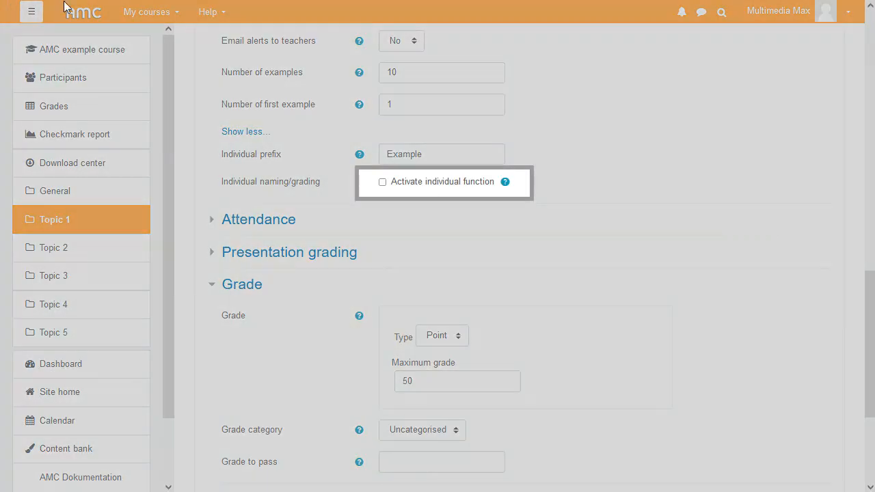
- Activate the individual function with names "Example 1,ex2,example #3" and grades "15,5,25", and save and display the activity
left_click(382, 181)
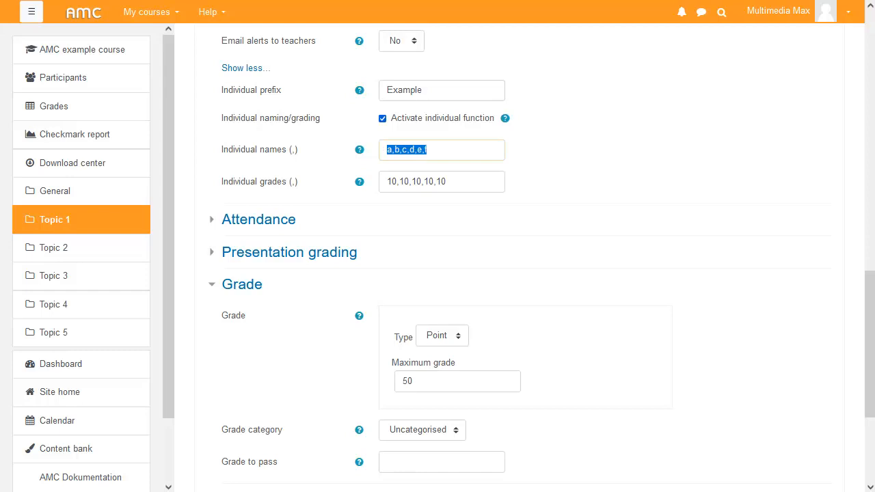
type("Example 1,ex2,example #3")
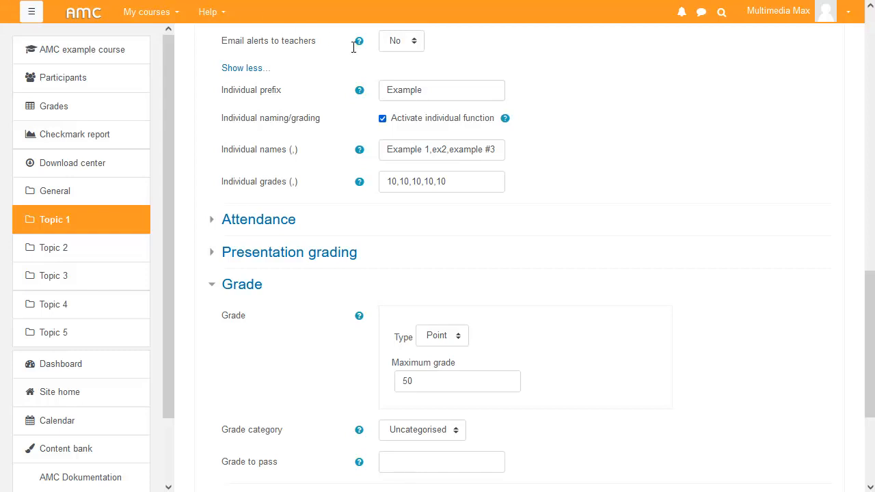
left_click_drag(467, 181, 369, 180)
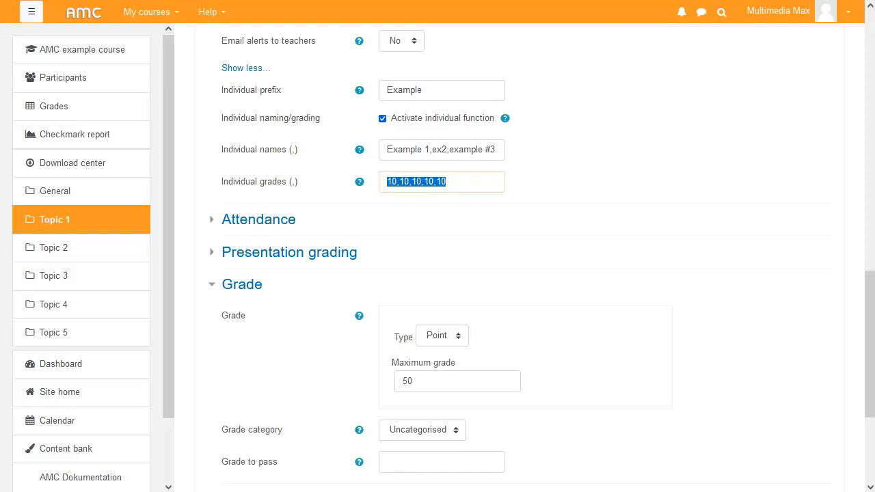
type("15,5,25")
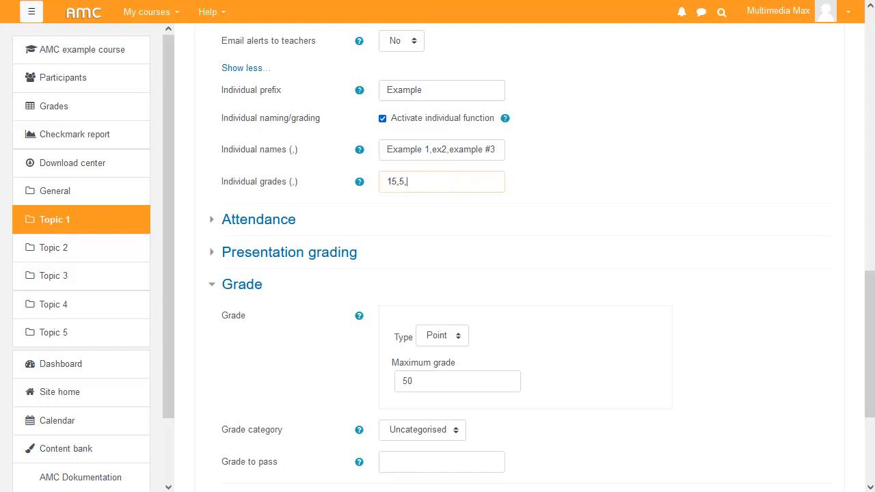
key("Tab")
left_click_drag(870, 339, 870, 404)
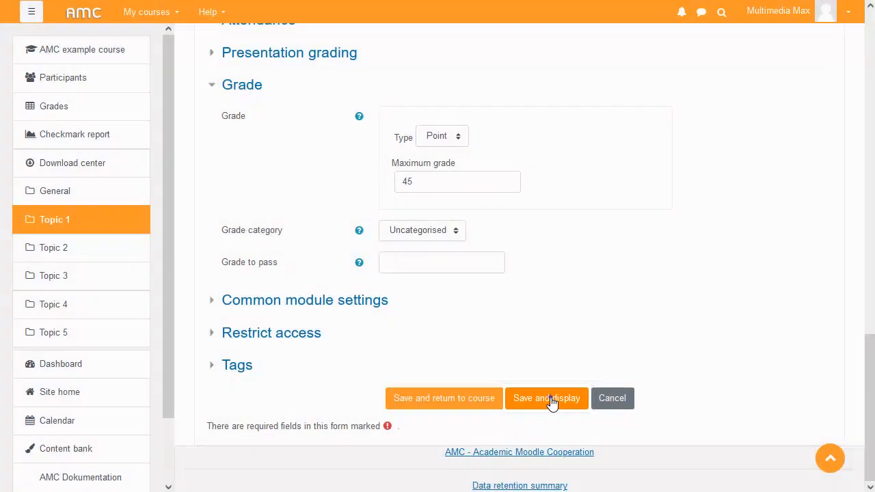
left_click(554, 401)
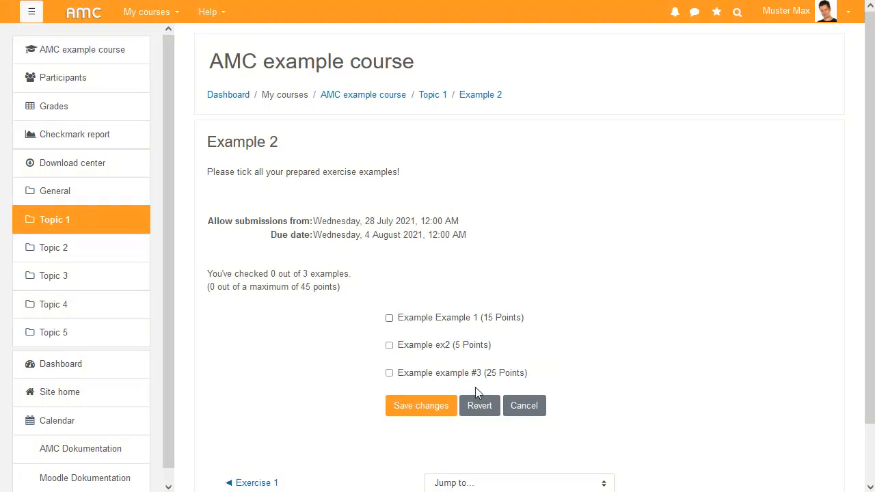
- Tick Example 1 and ex2 as prepared in the student view of Example 2 and save the submission
left_click(417, 318)
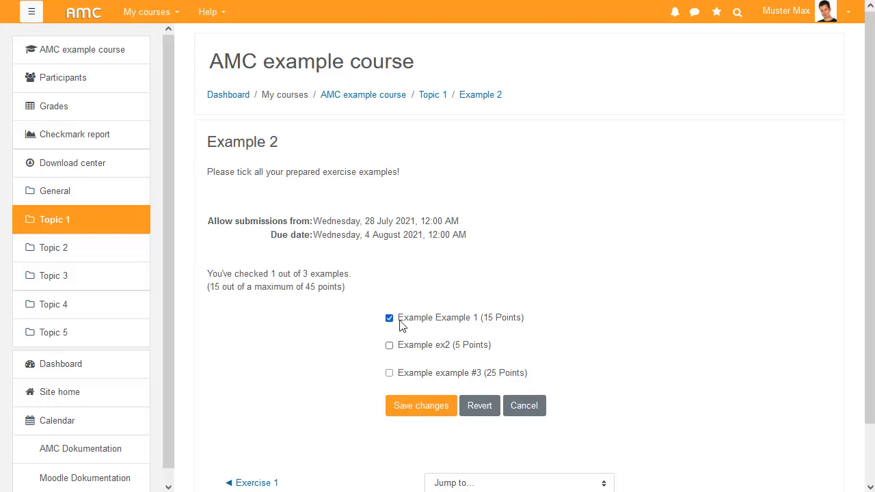
left_click(390, 346)
left_click(412, 408)
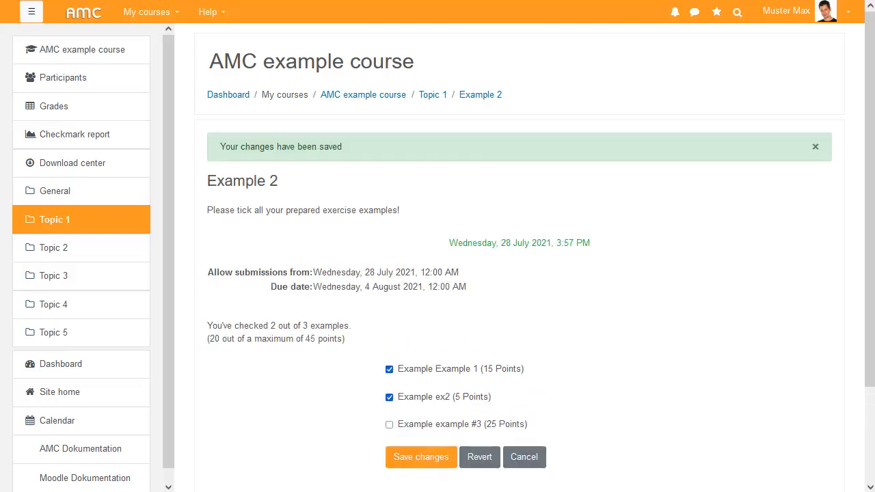